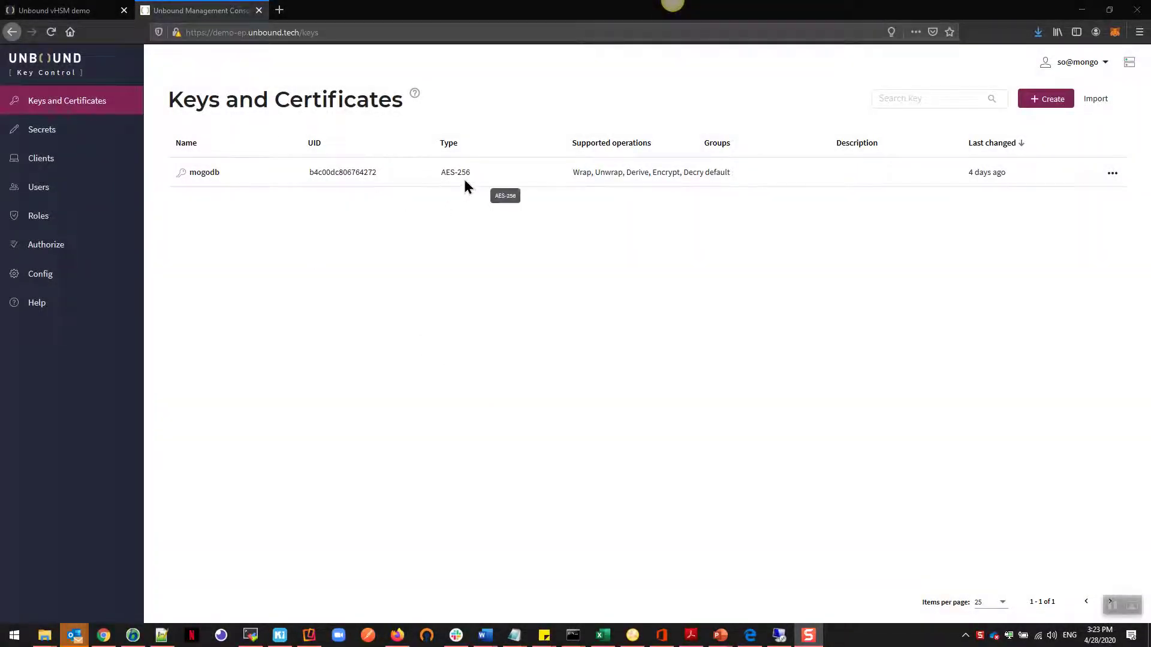
Step: Select the UID of the mogodb AES-256 key on the Keys and Certificates page
double_click(363, 172)
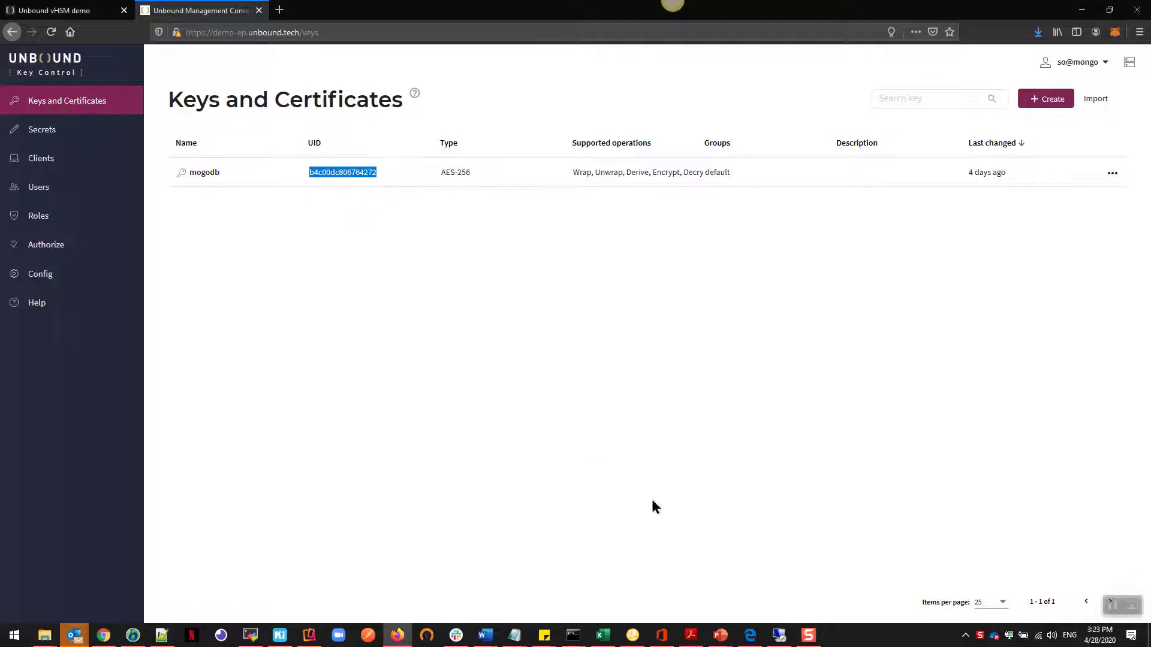
Step: Rerun mongod with --enableEncryption and highlight KMIP key id 0x00b4c00dc806764272 in its log
click(778, 636)
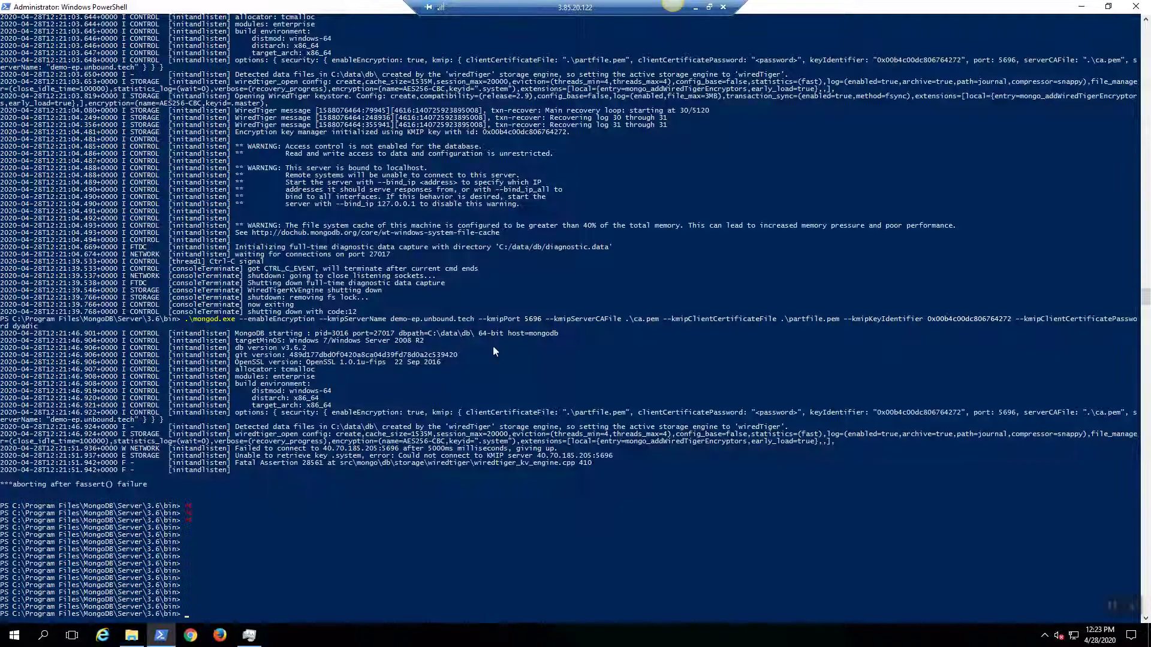
key(Up)
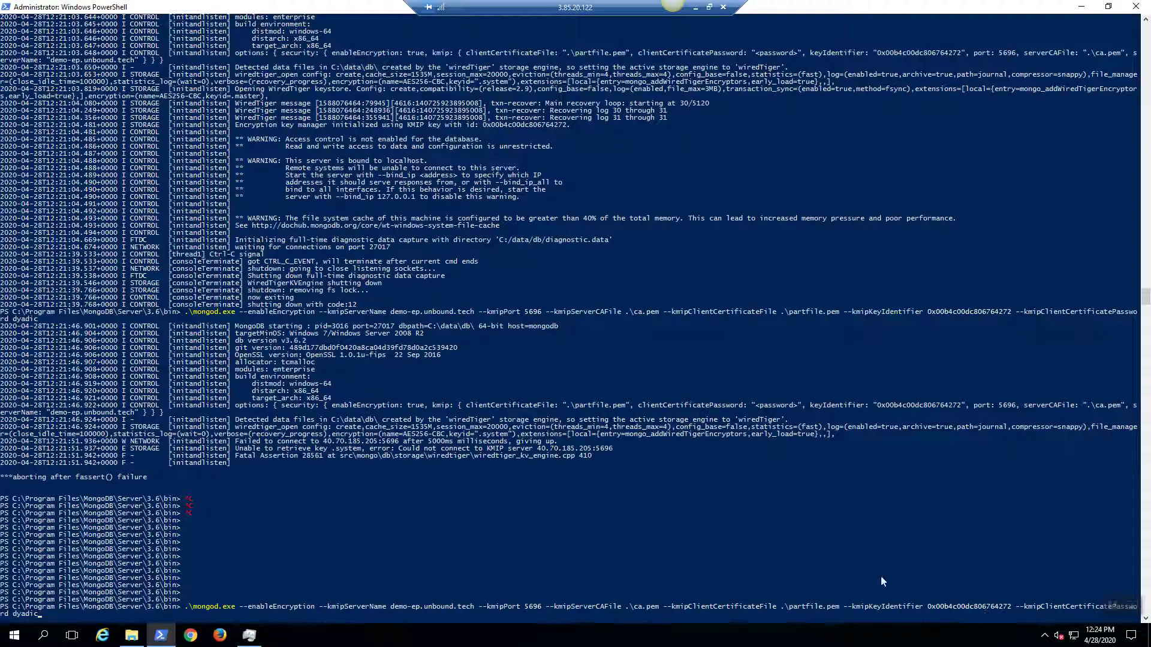
key(Return)
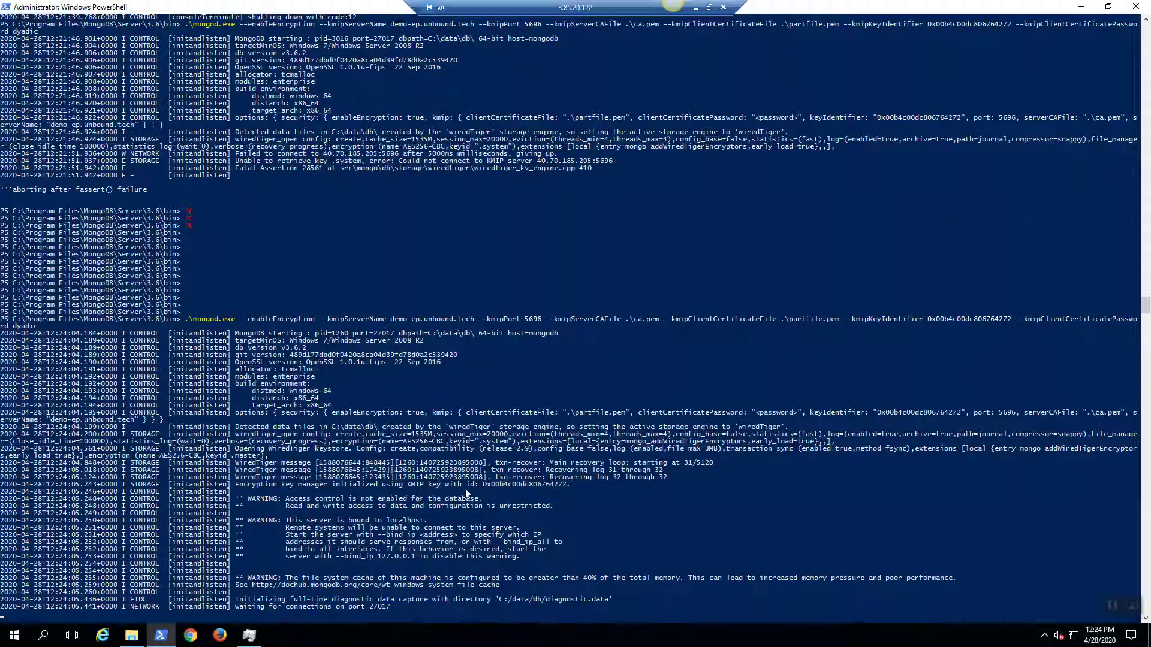
double_click(540, 485)
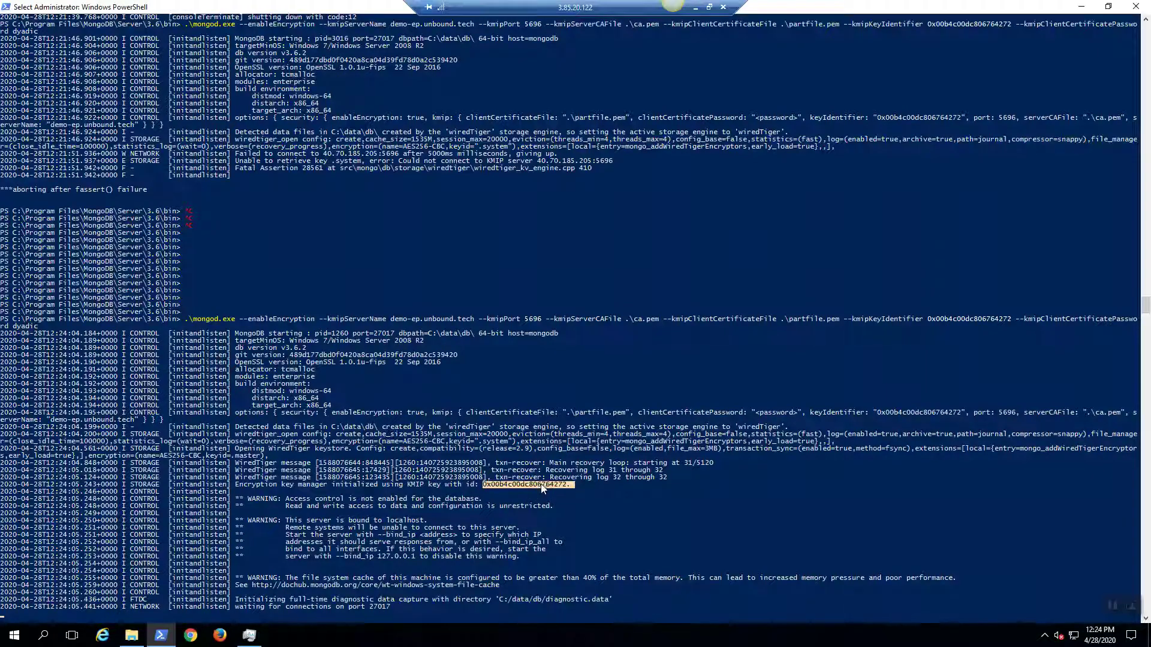
click(695, 8)
Step: End the live UKC log stream and highlight key id 0x00b4c00dc806764272 in the Get entry
click(250, 636)
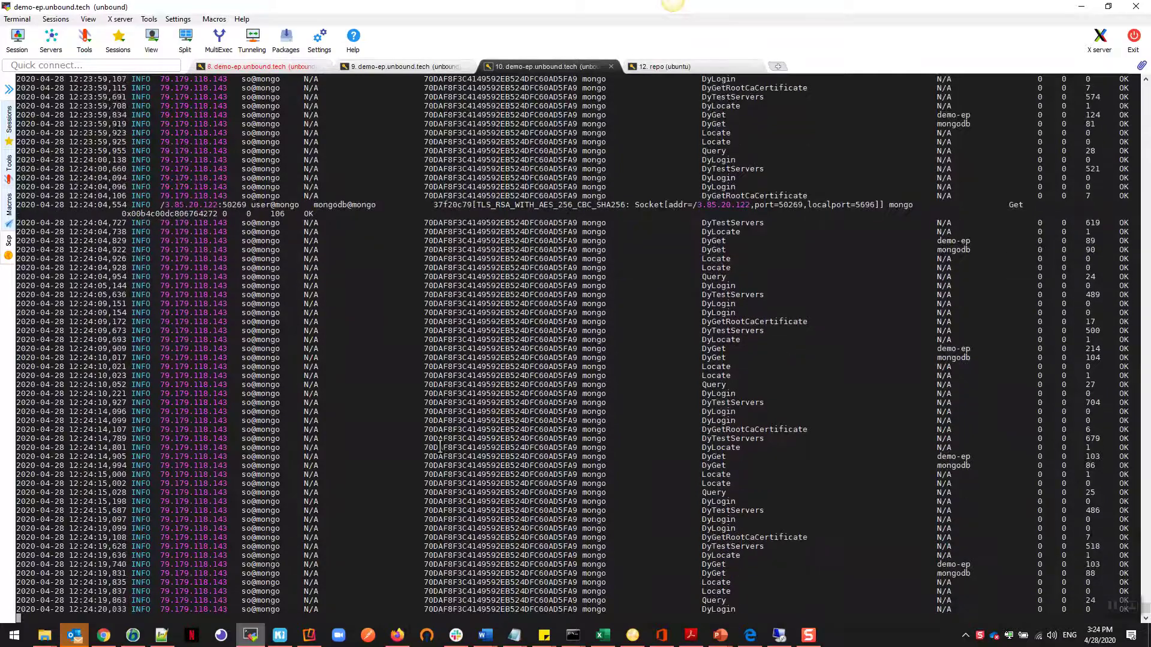
key(ctrl+c)
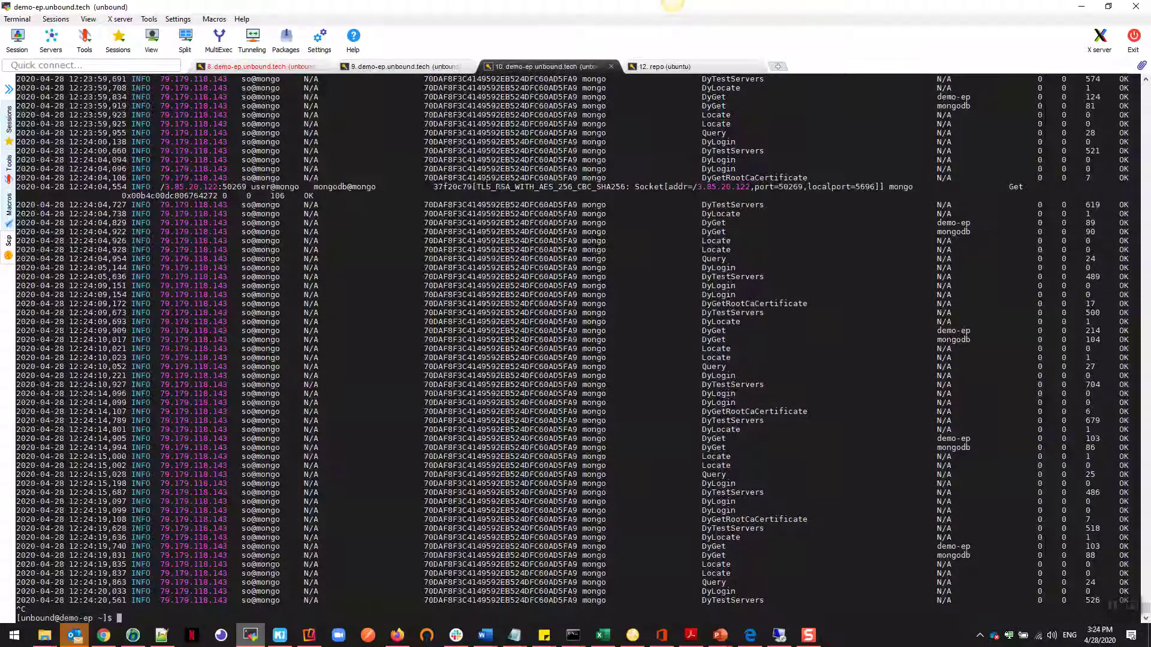
double_click(190, 195)
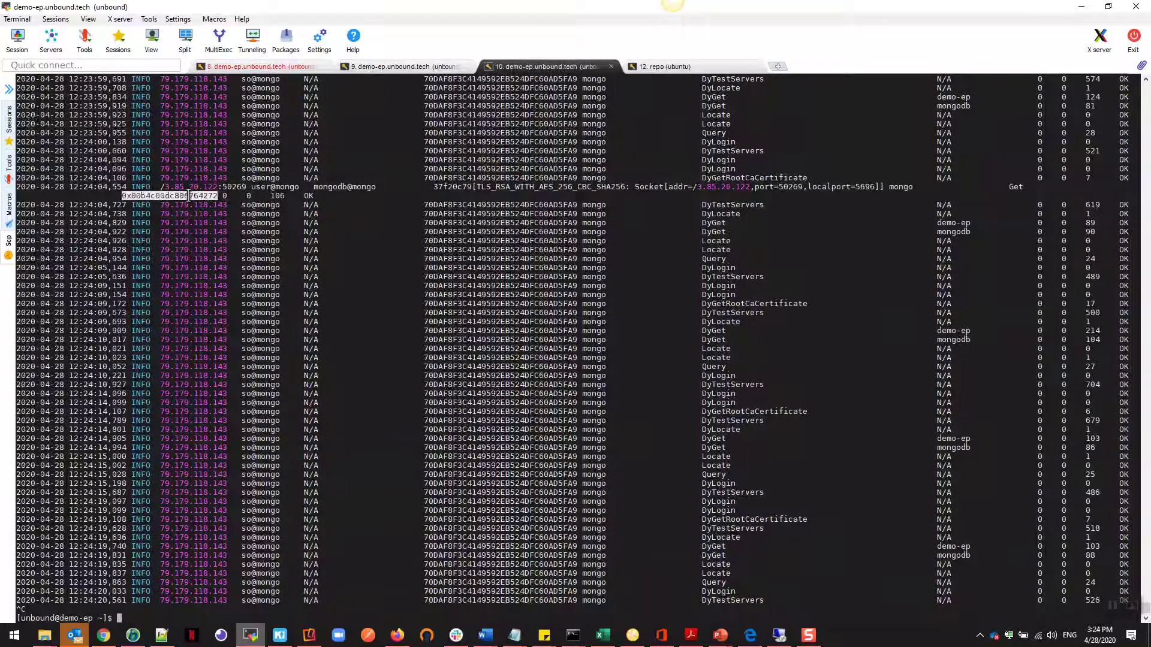
Step: Stop the UKC EKM service with 'sudo service ekm stop', then return to PowerShell
click(242, 614)
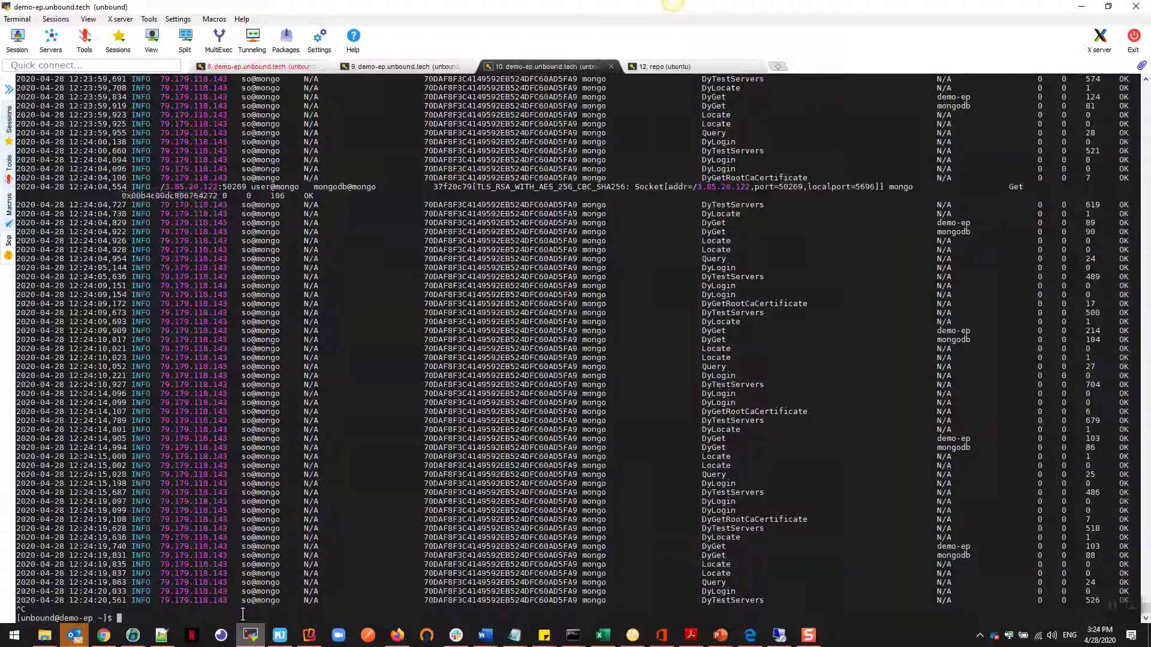
key(Up)
key(Up)
key(Up)
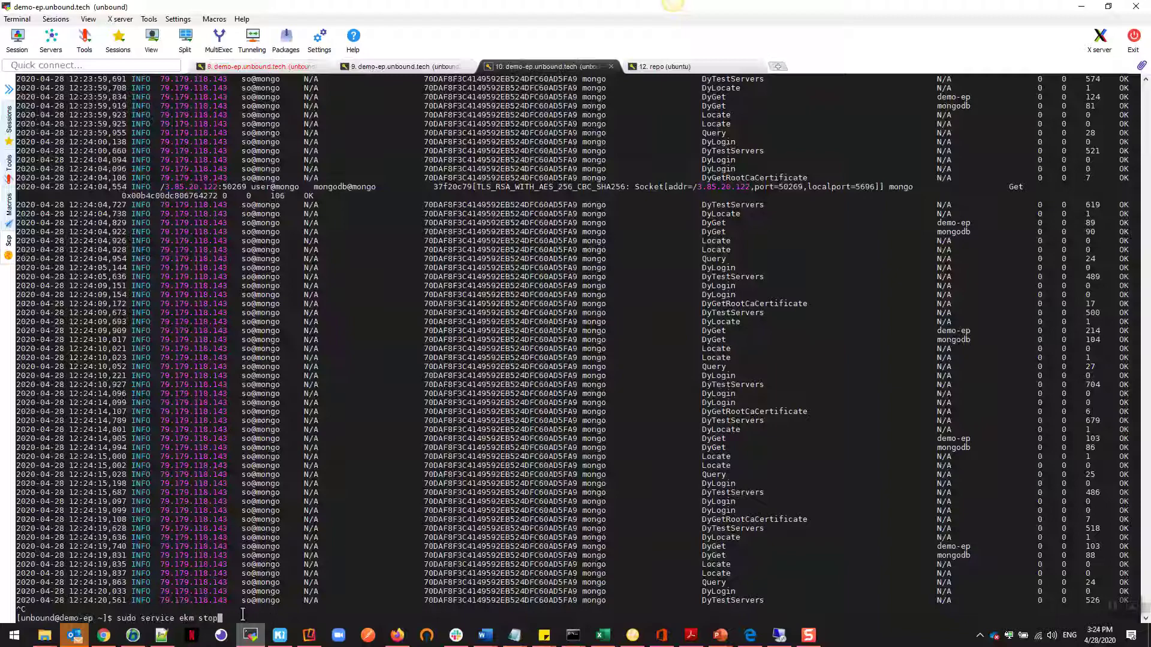
key(Return)
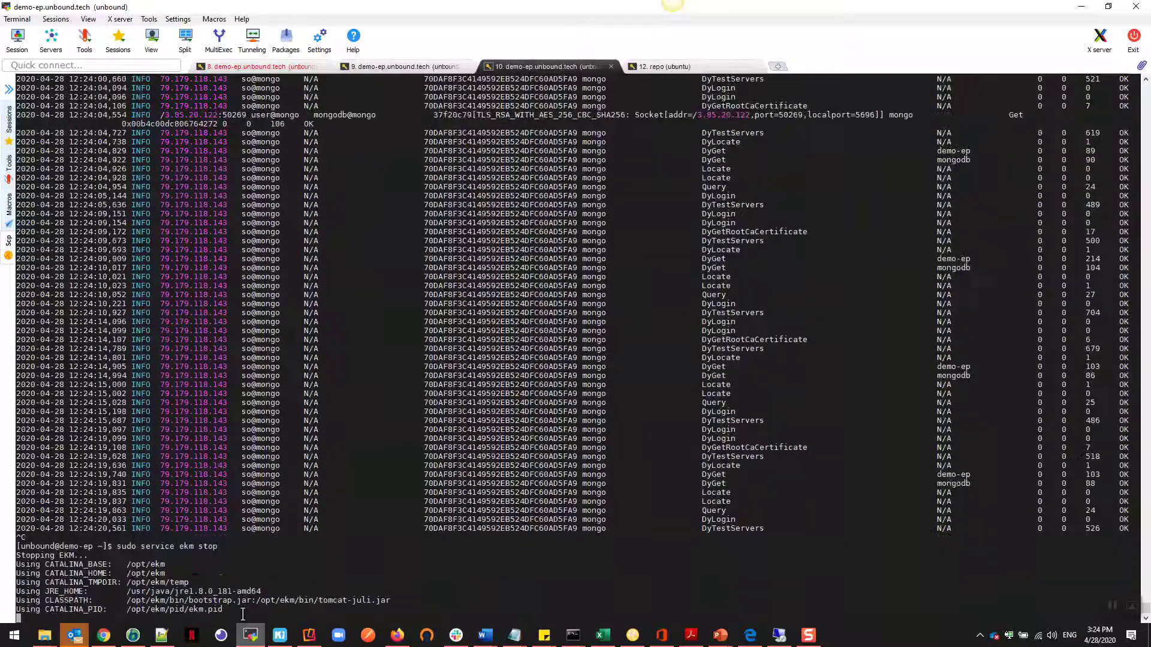
click(780, 636)
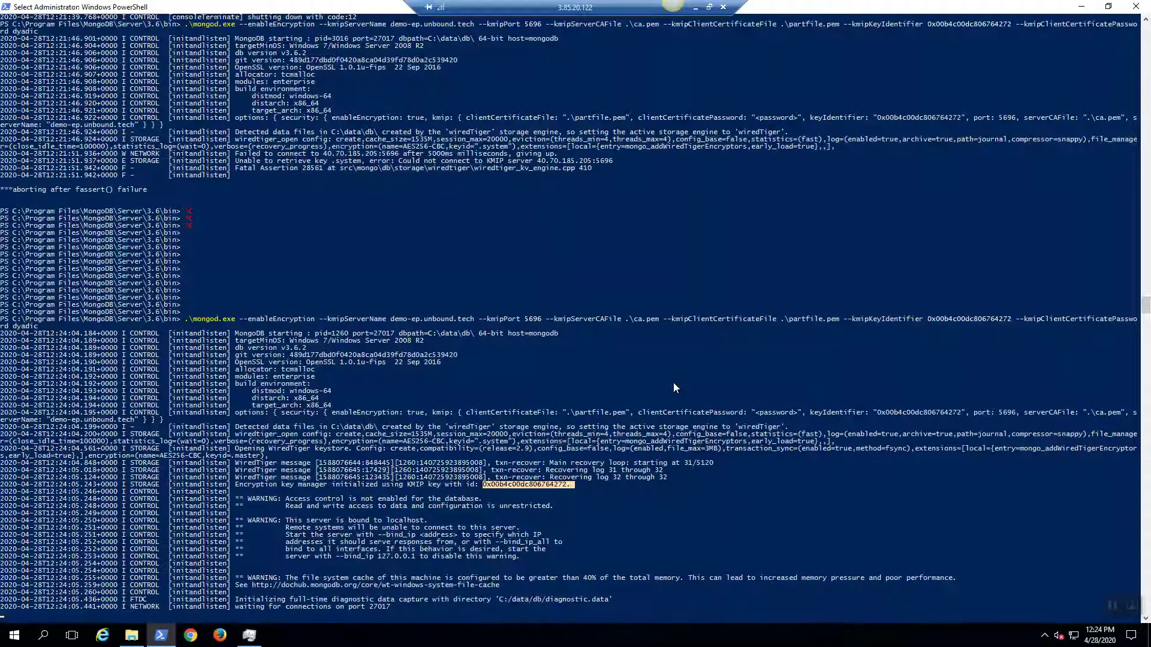
Step: Shut down mongod and relaunch it with the same KMIP encryption command
key(ctrl+c)
key(ctrl+c)
key(Up)
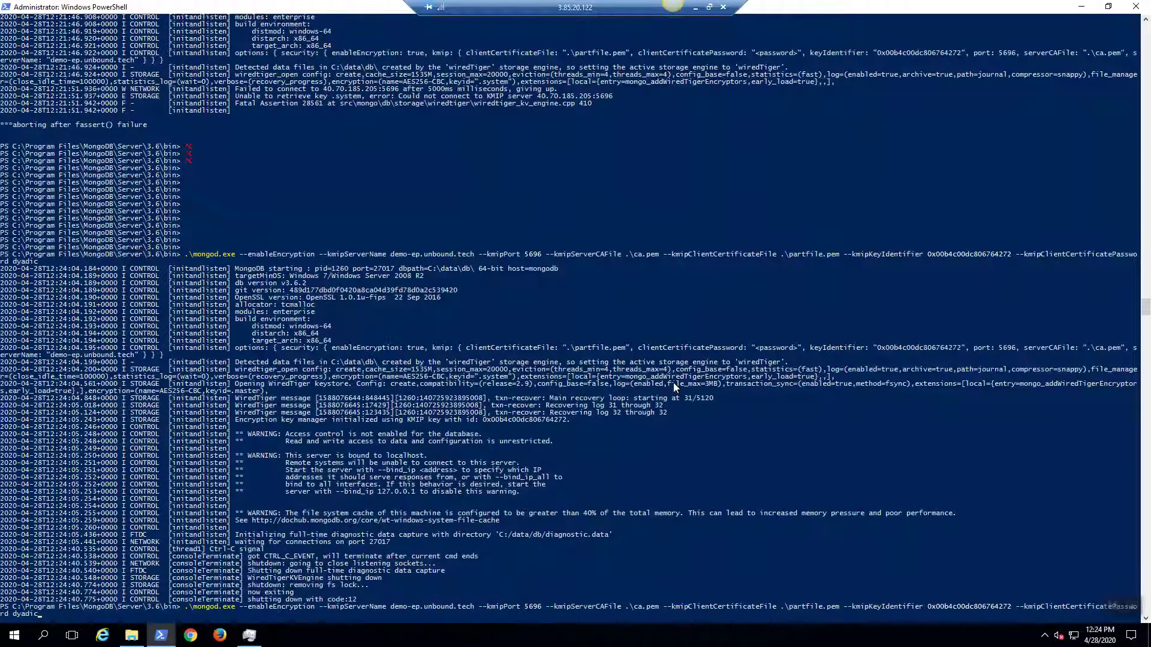
key(Return)
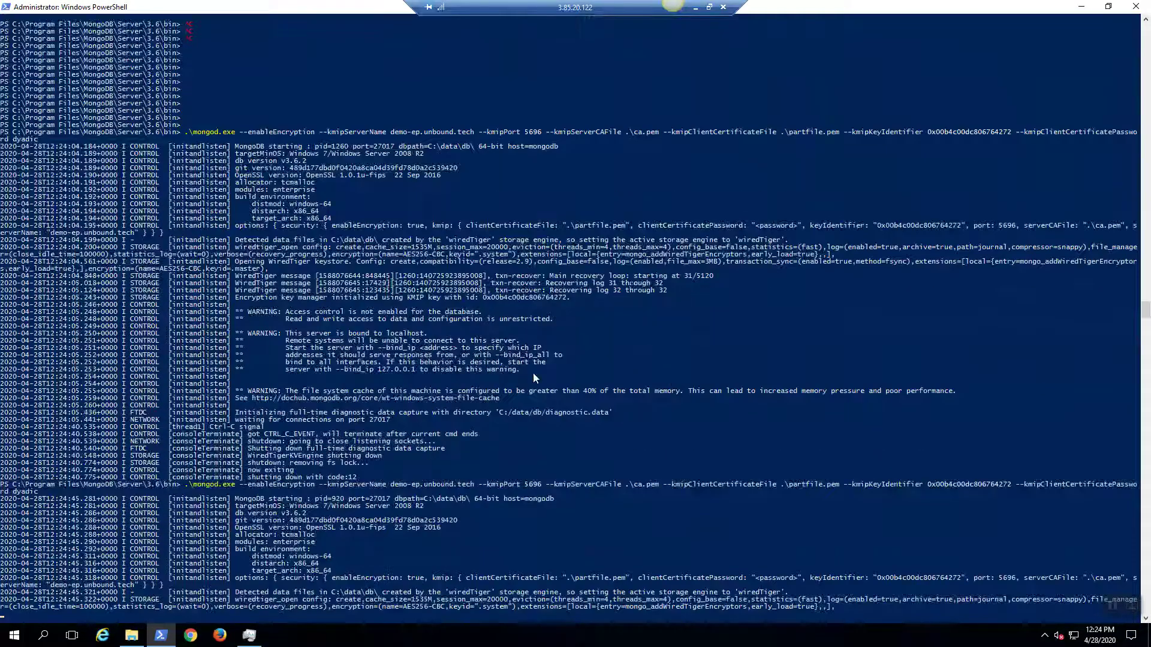